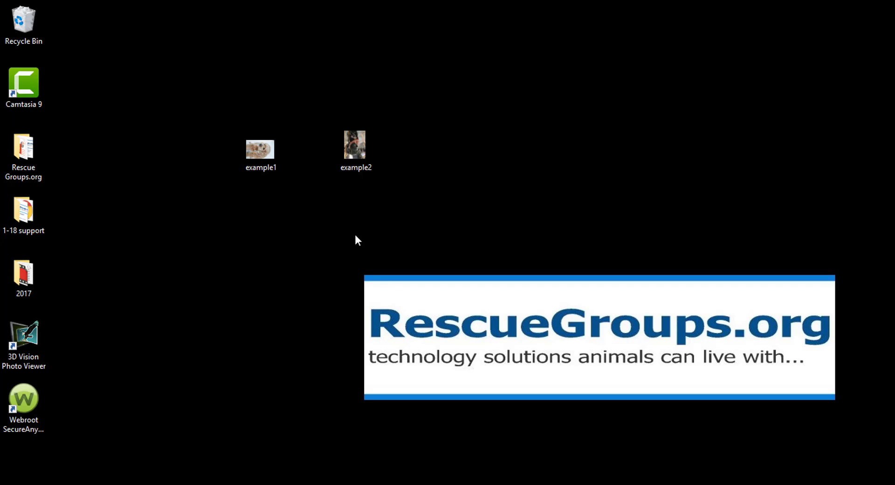
- Preview example1 briefly, then reopen it in the Photos app via Open with
double_click(278, 168)
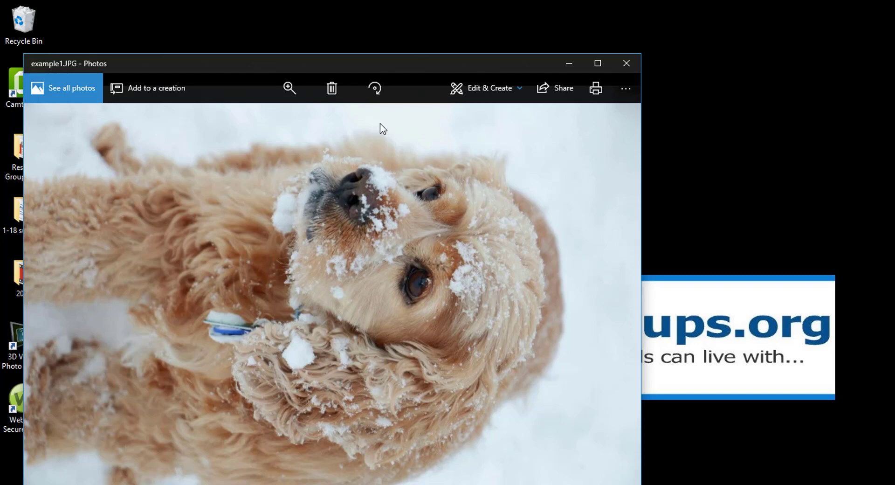
click(625, 63)
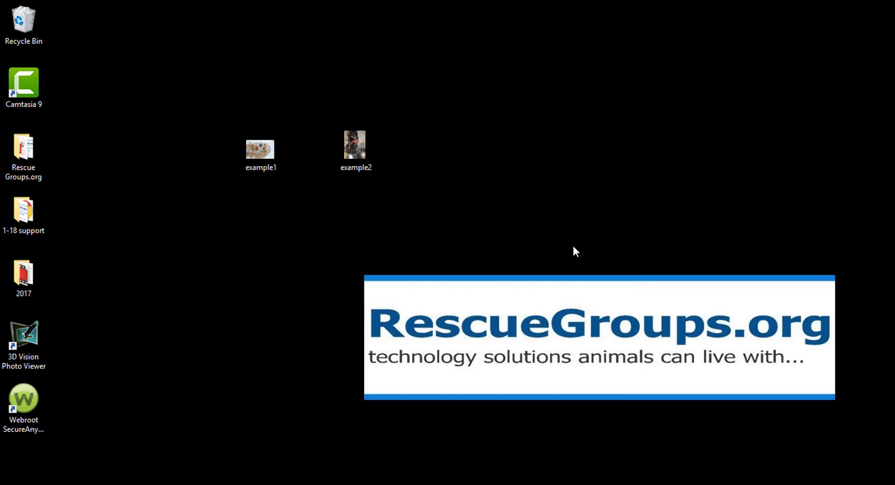
right_click(251, 152)
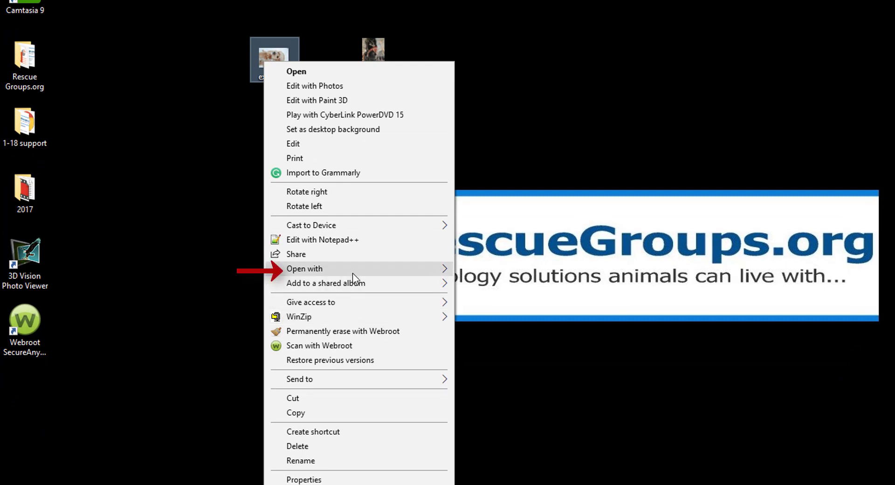
mouse_move(356, 269)
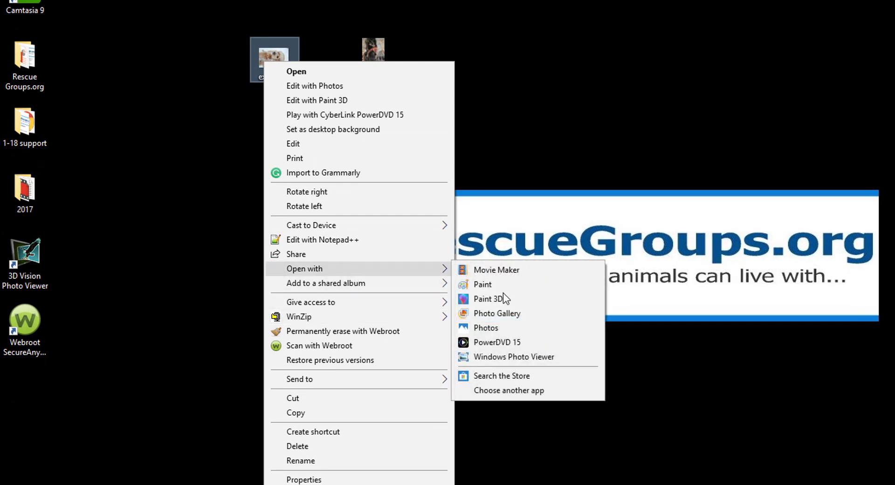
click(514, 329)
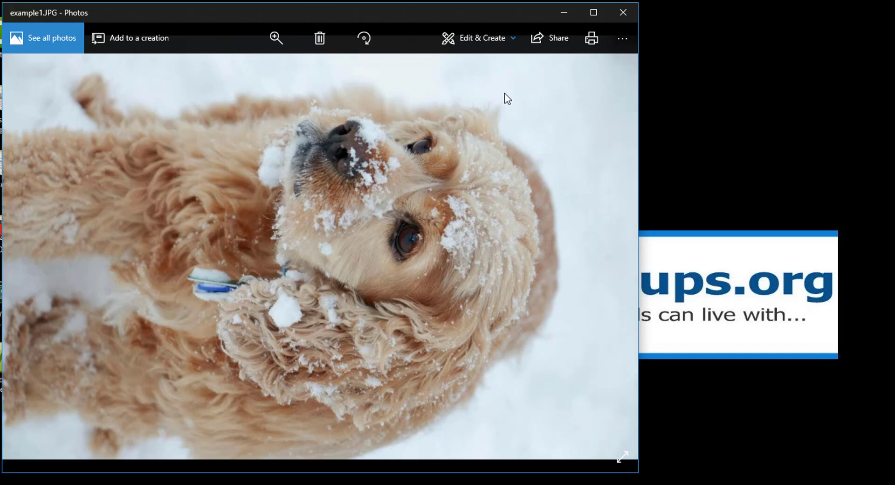
- Enter the Photos editor for example1 through Edit & Create > Edit
click(500, 40)
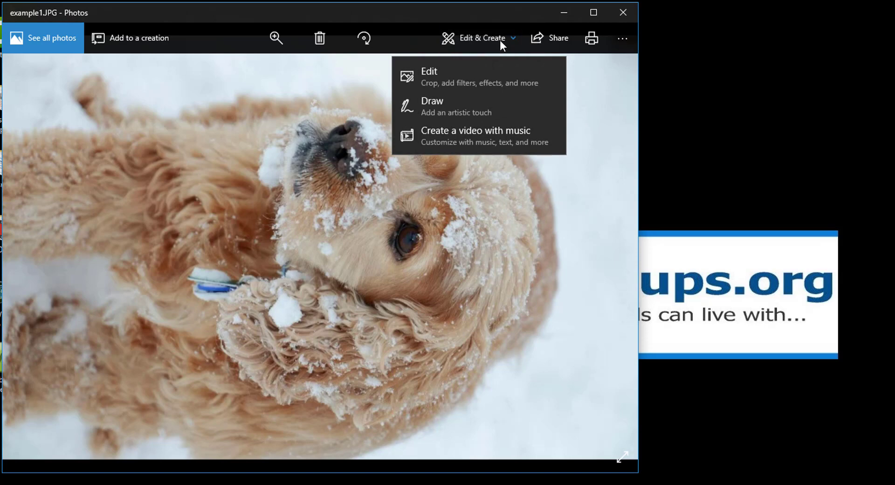
click(494, 70)
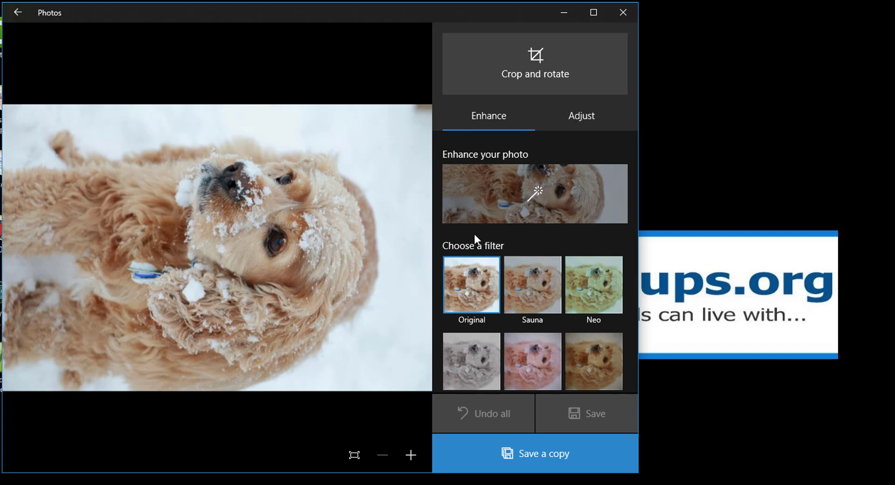
- Rotate example1 in Crop and rotate until the dog stands upright, then accept it
click(558, 64)
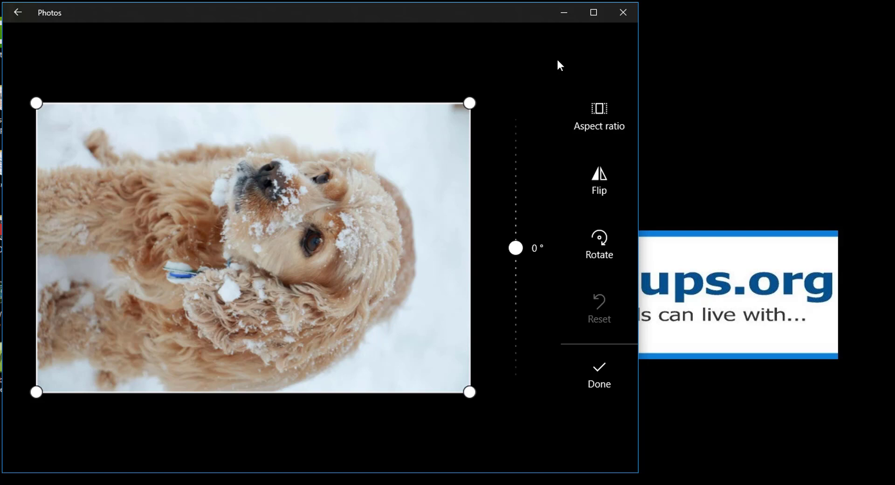
click(604, 229)
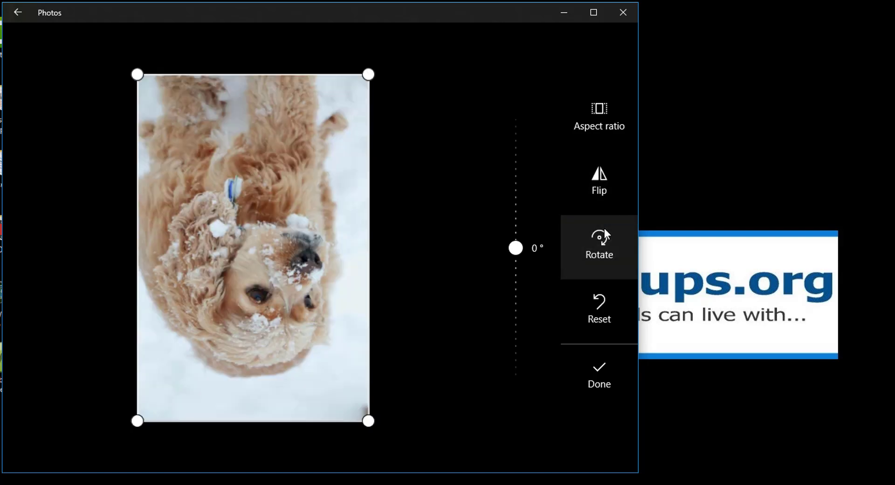
click(605, 228)
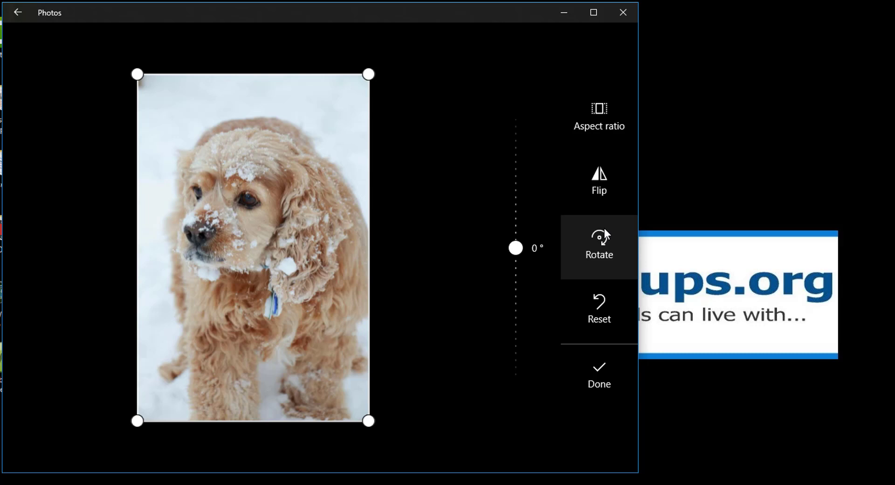
click(612, 383)
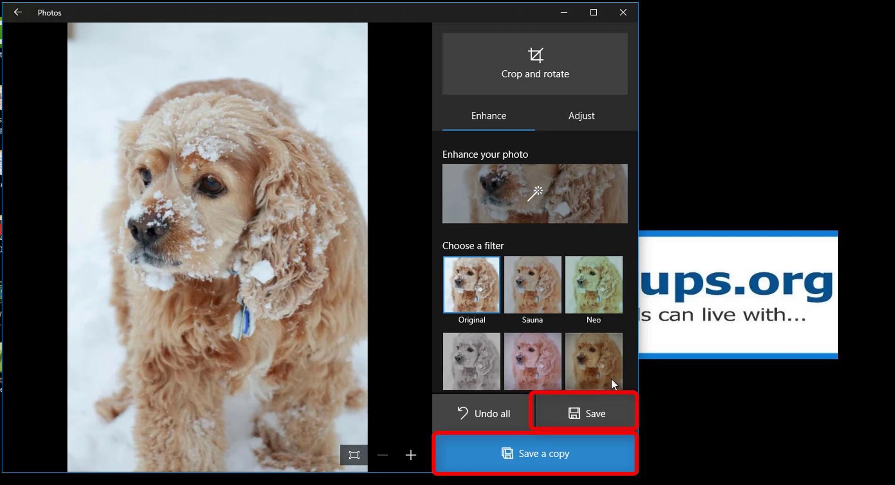
- Save the upright photo as copy example1 (2) and place it beside example1 on the desktop
click(554, 453)
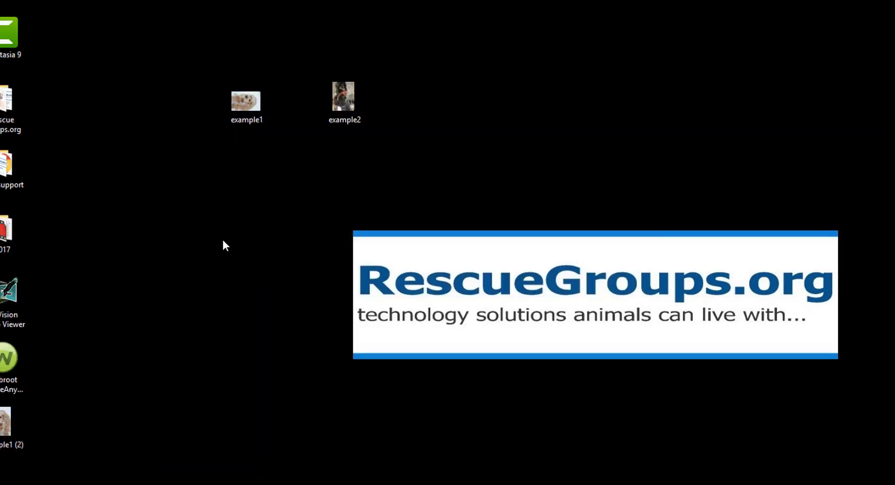
drag(19, 430, 203, 110)
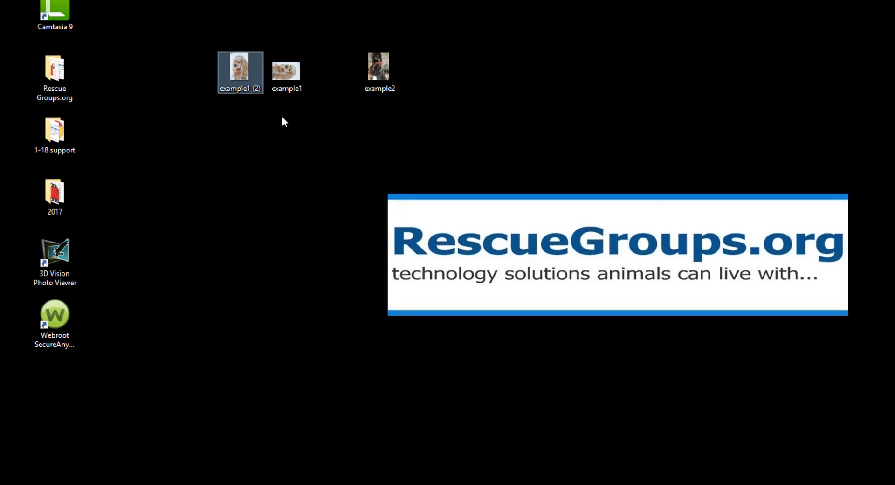
- Rename the desktop copy example1 (2) to 'example1 rotated'
right_click(240, 86)
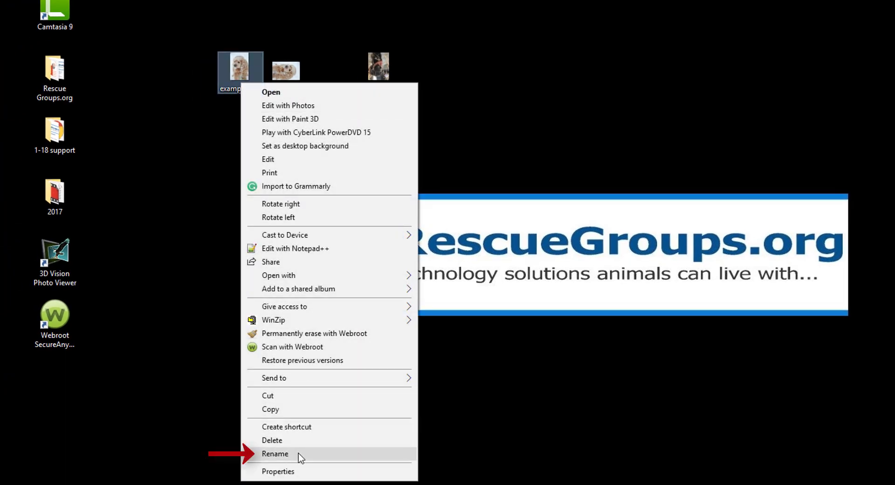
click(276, 454)
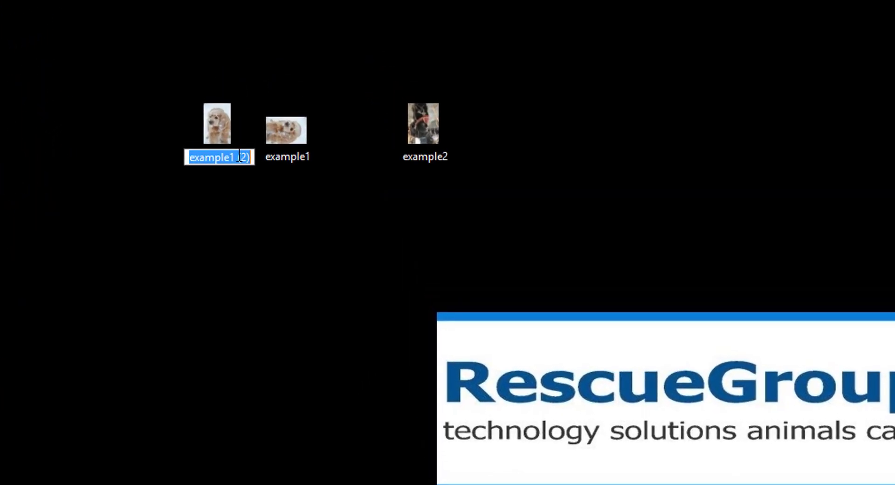
click(238, 157)
drag(238, 157, 251, 156)
text(ro)
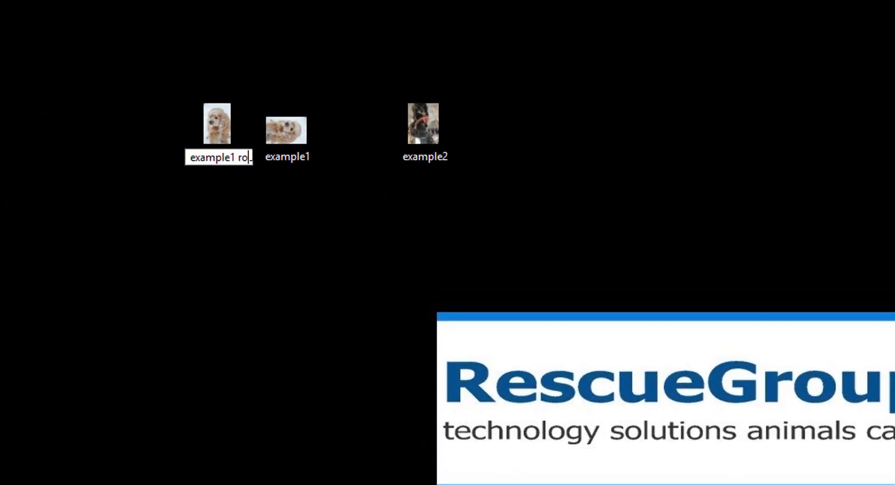
text(tated)
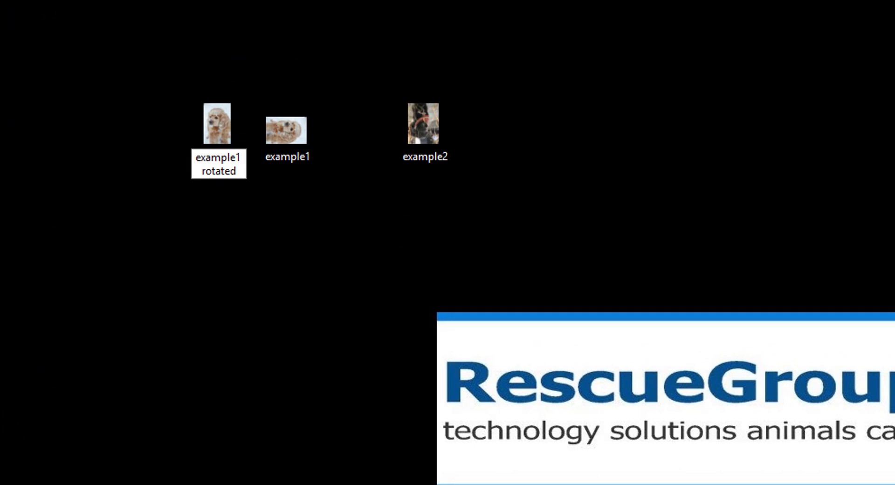
key(Return)
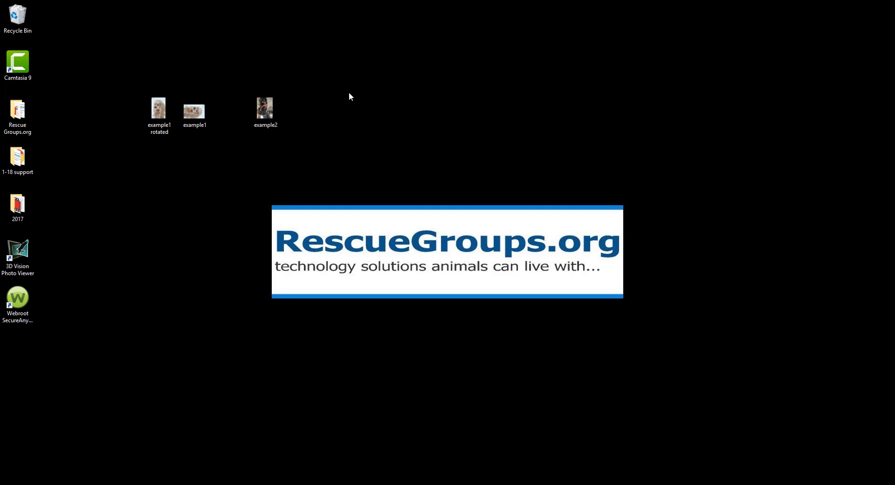
- Open example2 from the desktop in Paint via Open with
right_click(273, 112)
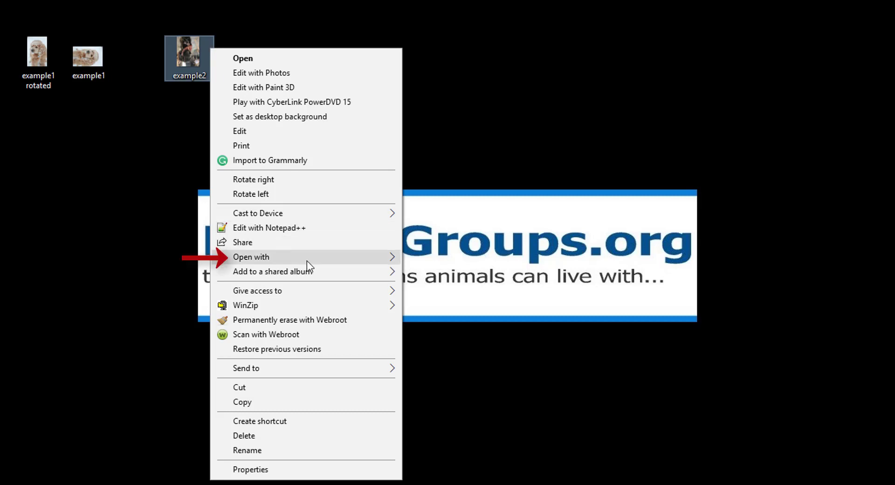
mouse_move(251, 257)
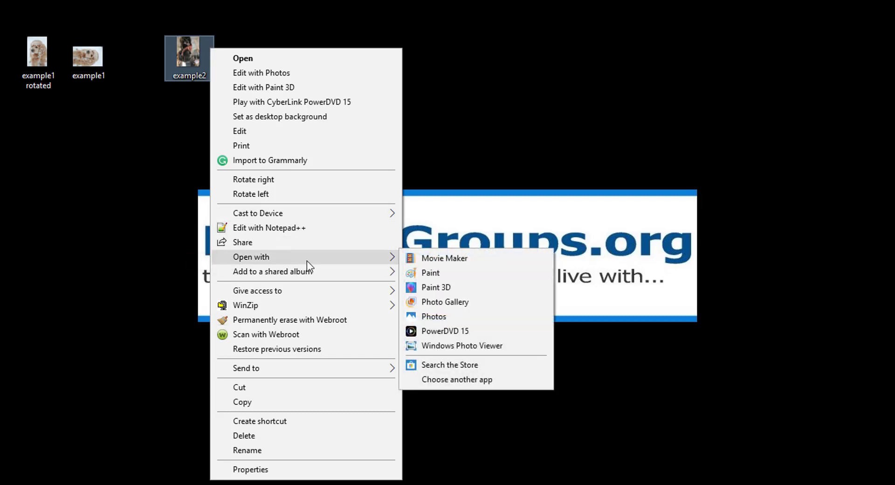
click(444, 274)
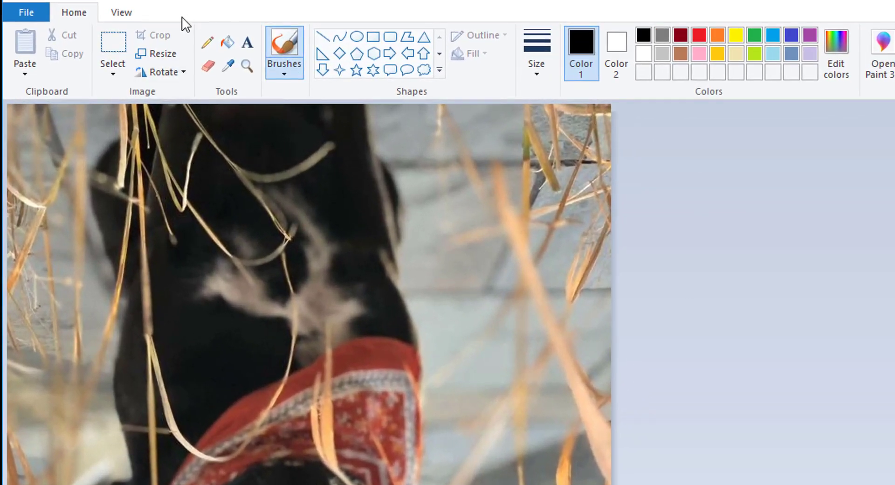
- Rotate the example2 picture a half turn so the dog stands upright
click(185, 70)
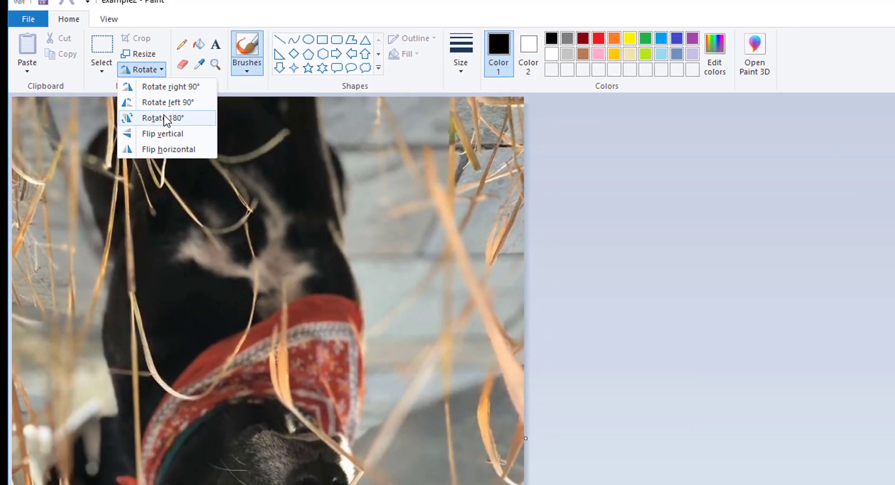
click(135, 103)
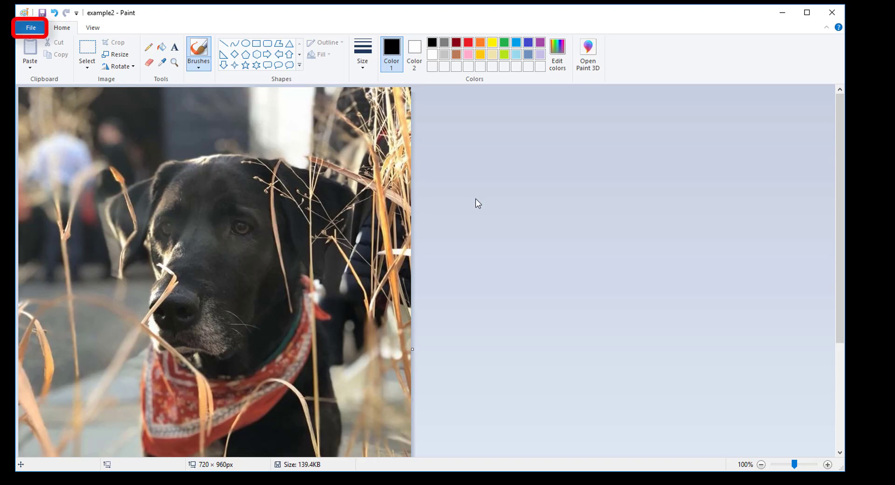
- Save the upright picture as 'example2rotated' on the desktop via Save as
click(39, 29)
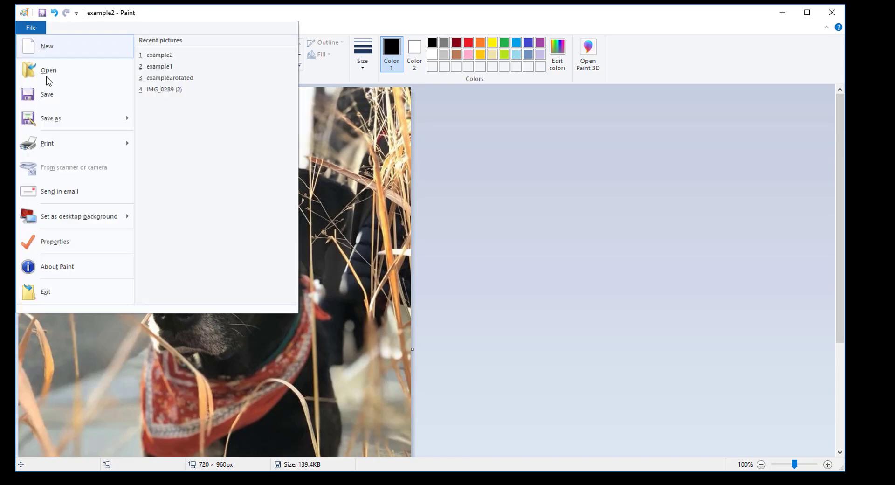
click(51, 117)
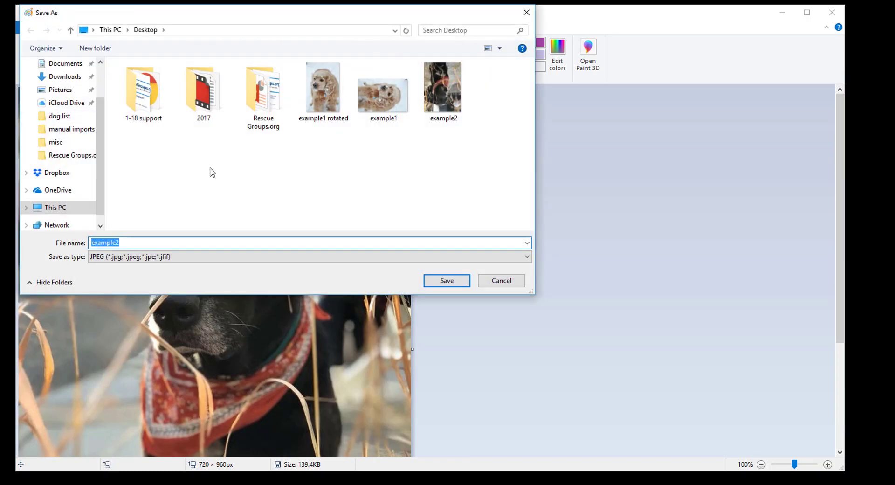
click(161, 241)
text(rotated)
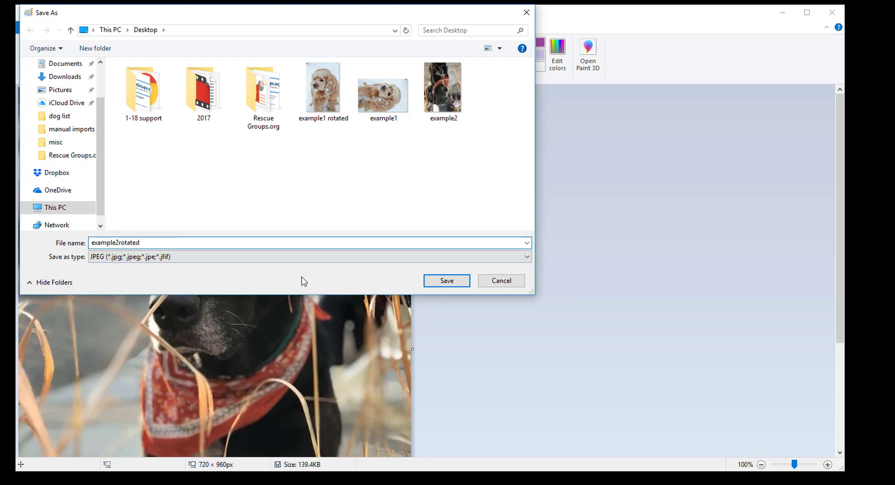
click(446, 285)
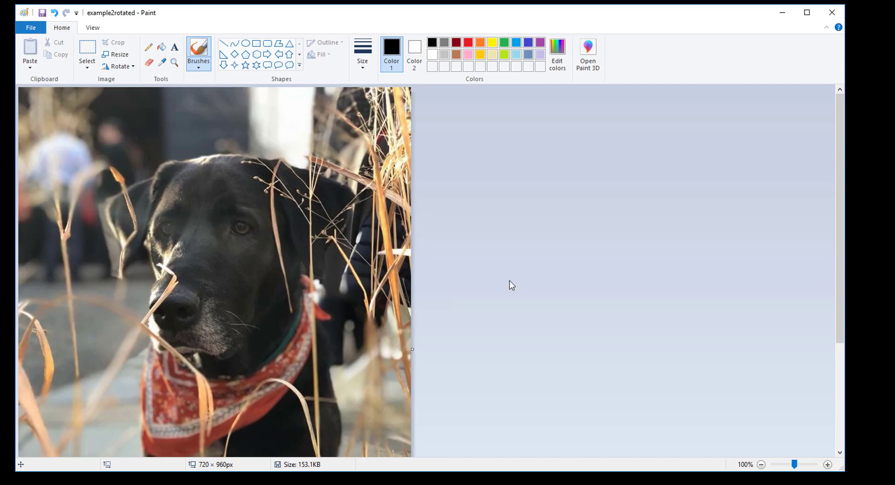
- Close Paint, place example2rotated beside example2, and check it upright in Photos
click(833, 11)
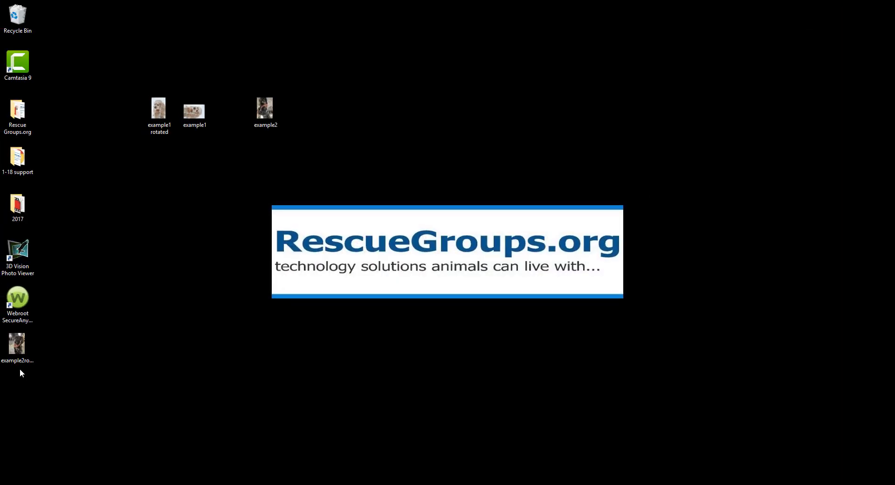
drag(19, 360, 310, 118)
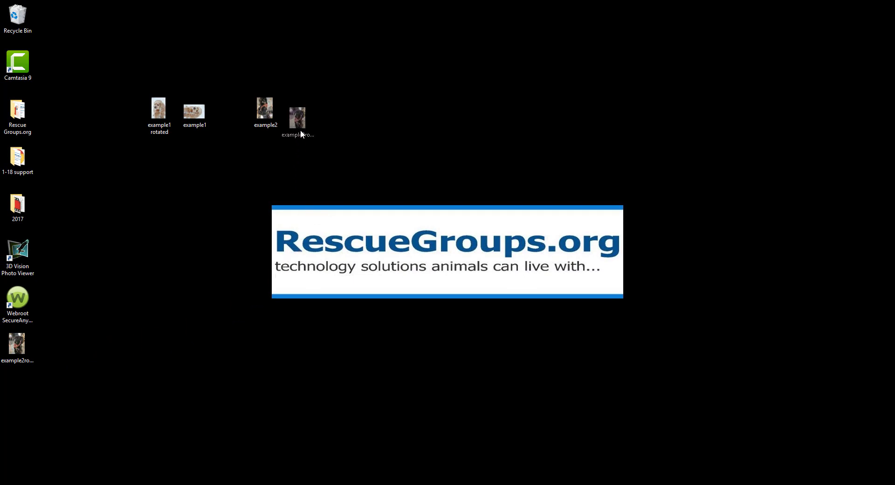
double_click(310, 118)
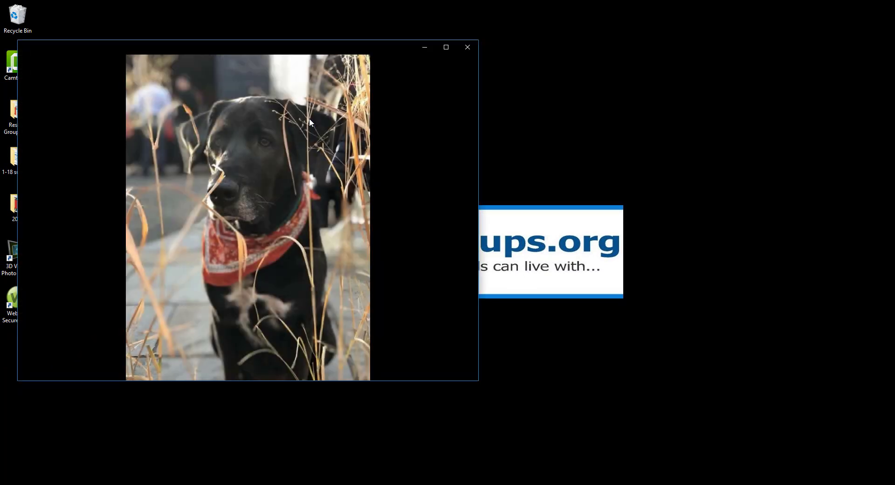
click(466, 47)
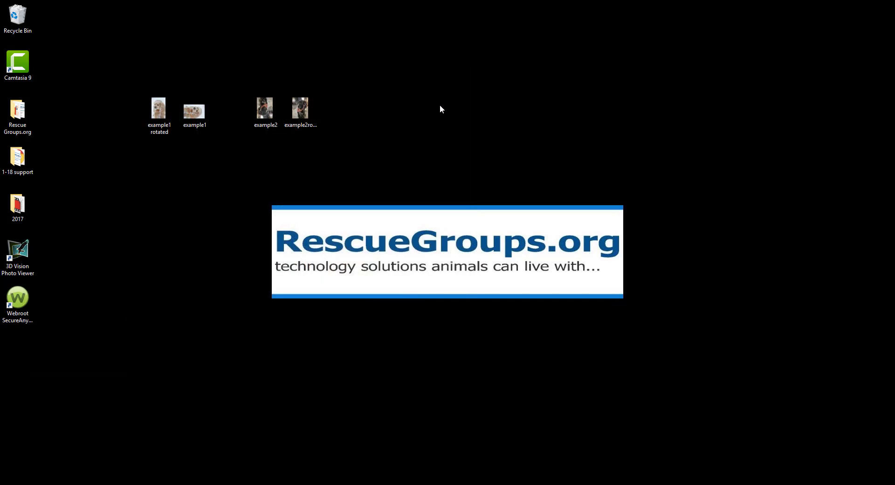